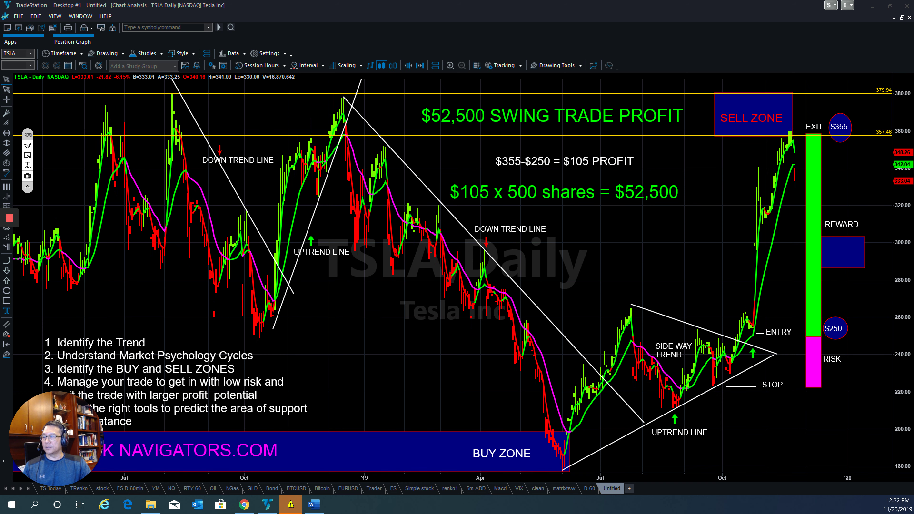
- Clear the old ink and trace the first down trend line and the adjoining uptrend line in magenta on the TSLA chart
left_click(28, 146)
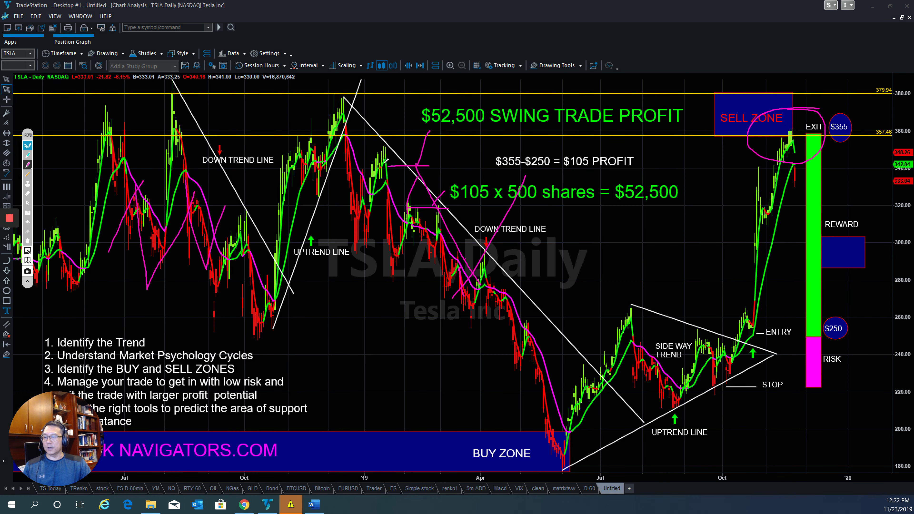
left_click(28, 241)
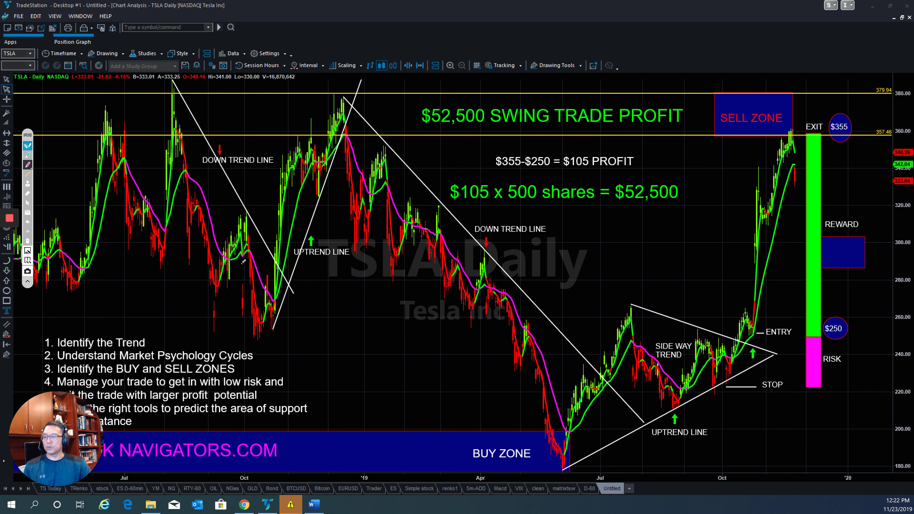
left_click_drag(173, 82, 177, 89)
left_click_drag(223, 135, 218, 134)
left_click_drag(173, 83, 292, 301)
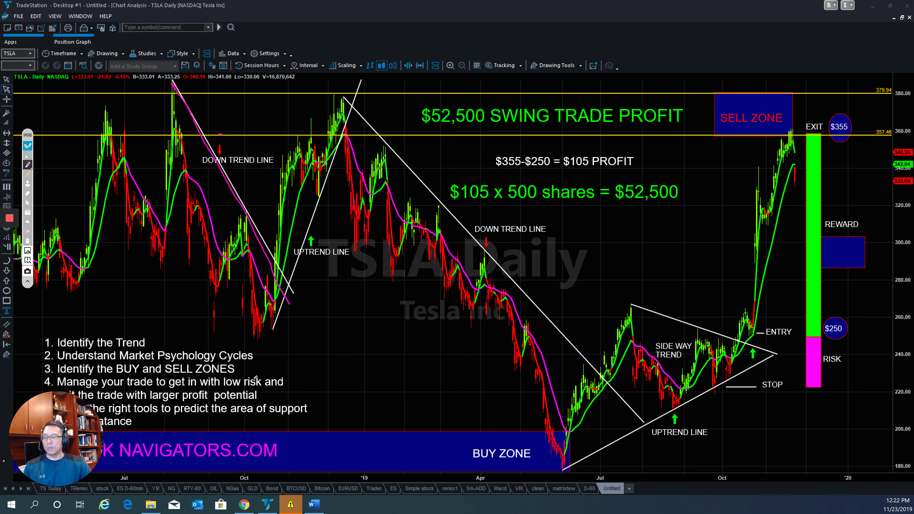
mouse_move(276, 312)
left_mouse_down()
mouse_move(311, 240)
mouse_move(344, 119)
left_mouse_up()
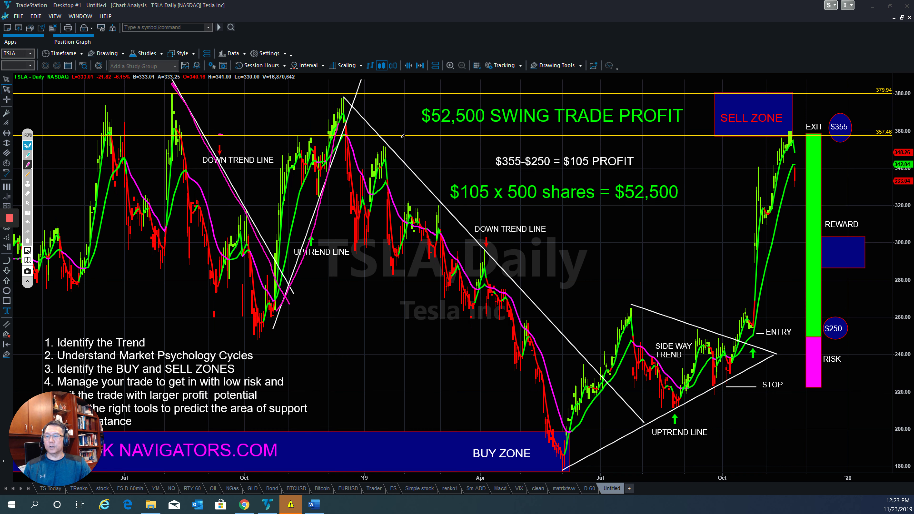
- Mark the price touches along the long TSLA down trend line and the lower uptrend line with short magenta strokes
left_click_drag(397, 117, 391, 136)
left_click_drag(456, 184, 445, 203)
left_click_drag(506, 217, 486, 245)
left_click_drag(544, 289, 534, 312)
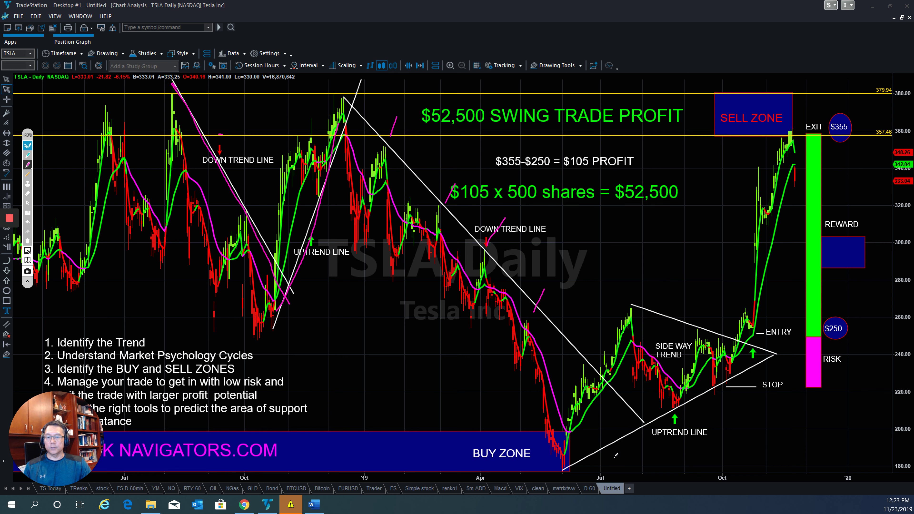
mouse_move(676, 452)
left_mouse_down()
mouse_move(682, 420)
mouse_move(716, 406)
mouse_move(720, 382)
mouse_move(752, 359)
mouse_move(751, 332)
left_mouse_up()
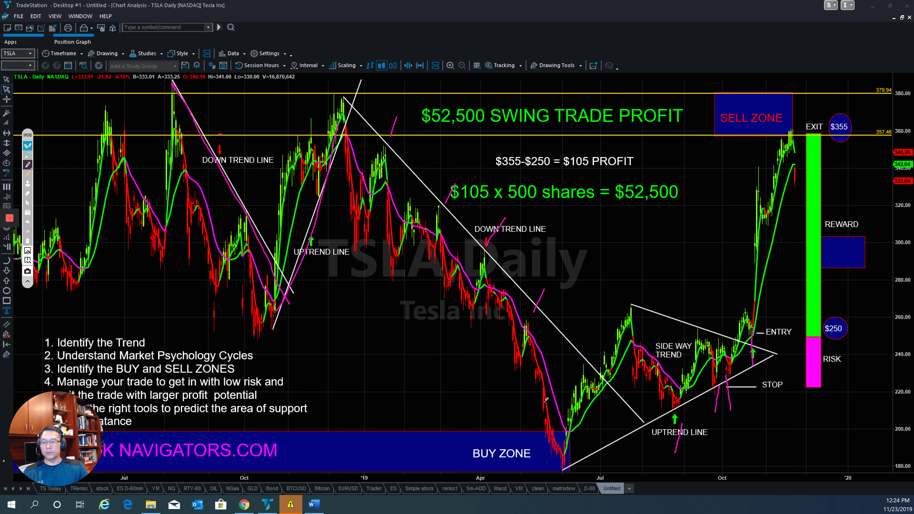
- Circle the BUY ZONE, SELL ZONE and RISK areas, underline the STOP label, and hide the annotations
mouse_move(501, 414)
left_mouse_down()
mouse_move(490, 413)
mouse_move(492, 480)
mouse_move(487, 410)
left_mouse_up()
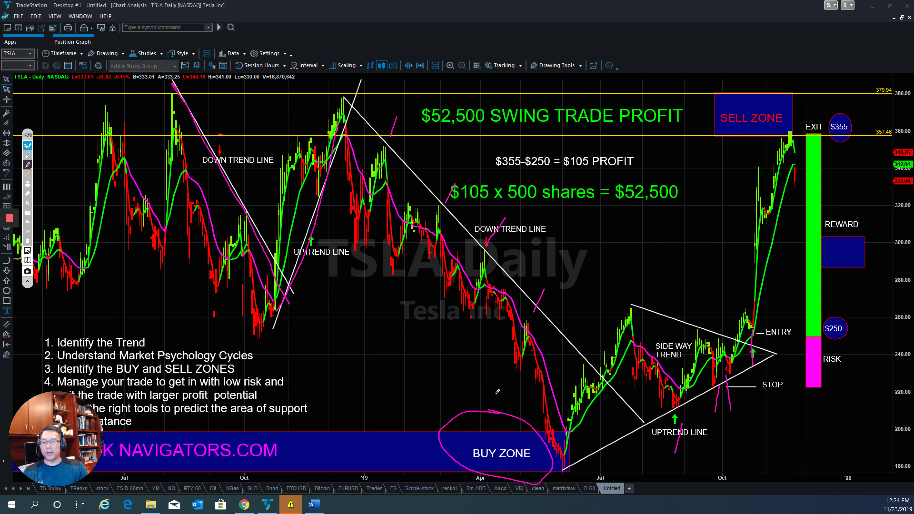
mouse_move(743, 99)
left_mouse_down()
mouse_move(682, 121)
mouse_move(770, 153)
mouse_move(803, 122)
mouse_move(751, 96)
mouse_move(709, 104)
left_mouse_up()
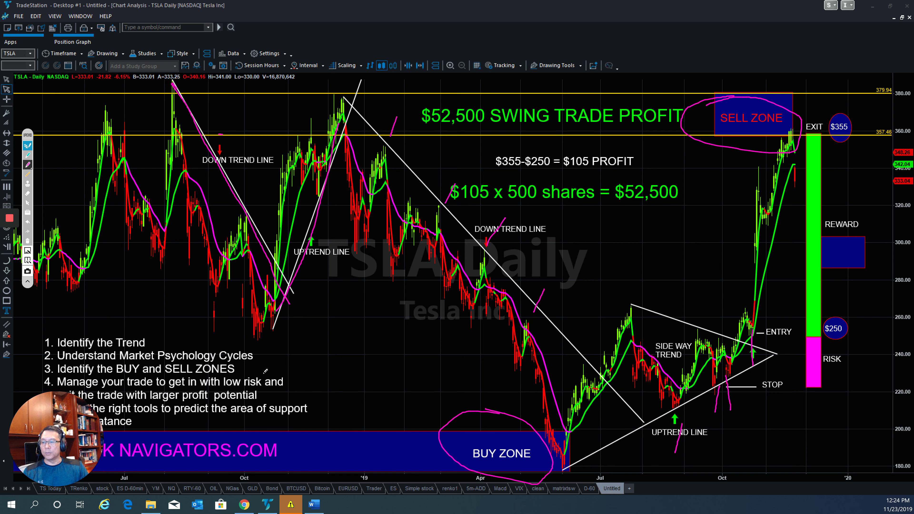
left_click_drag(292, 391, 300, 388)
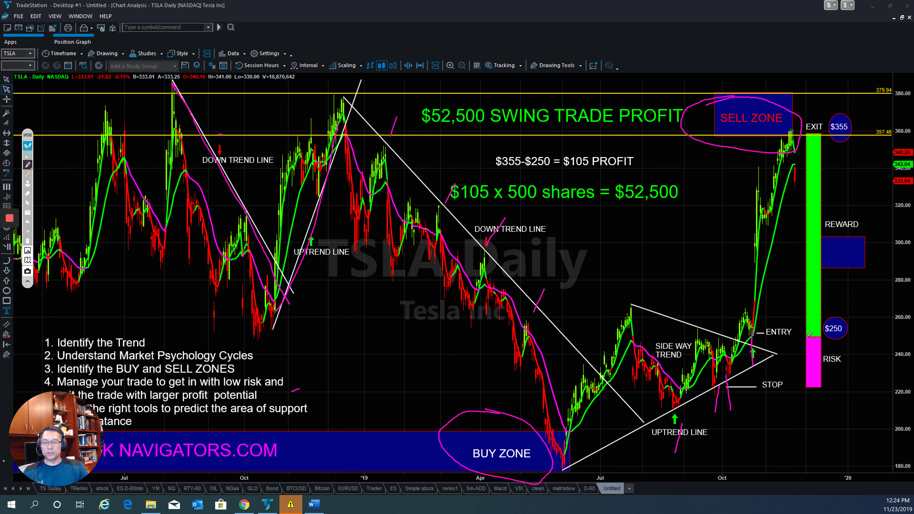
mouse_move(809, 336)
left_mouse_down()
mouse_move(789, 343)
mouse_move(789, 367)
mouse_move(814, 388)
mouse_move(847, 388)
mouse_move(857, 361)
mouse_move(831, 338)
mouse_move(807, 335)
left_mouse_up()
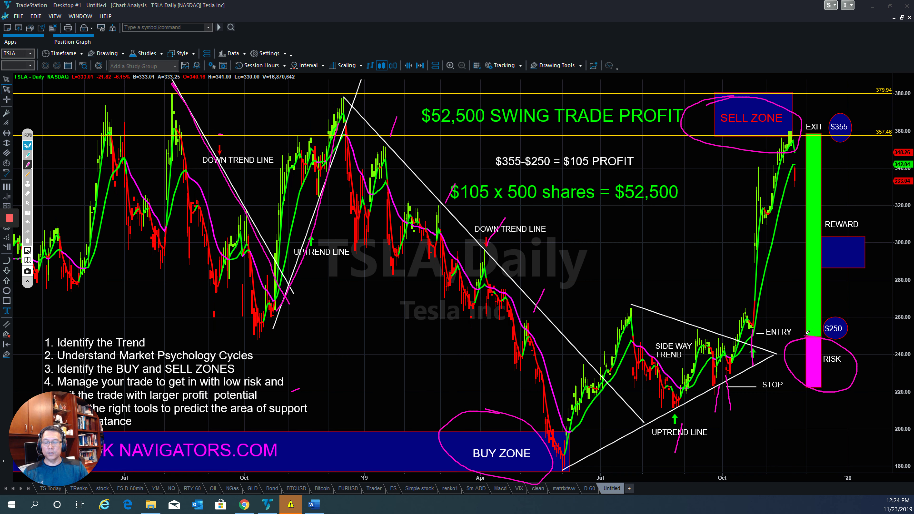
left_click_drag(754, 396, 787, 393)
left_click(28, 146)
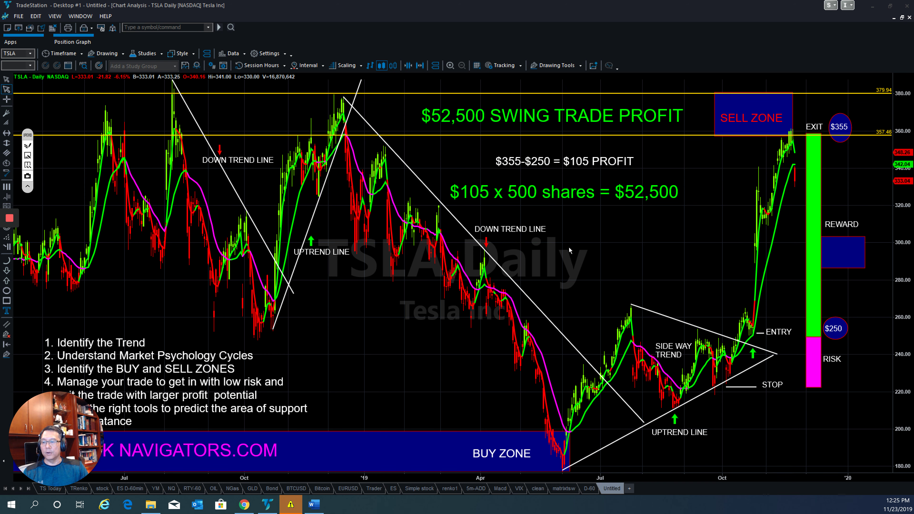
- Replace the old ink with a trace of TSLA's price swings from the peak before 2019 through the buy zone to the sell zone, and clear it
key("ctrl+shift+p")
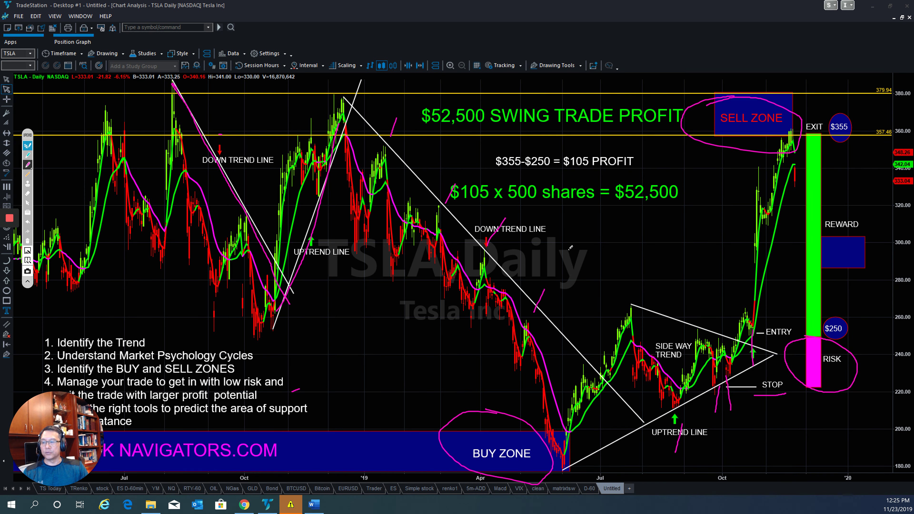
left_click(27, 241)
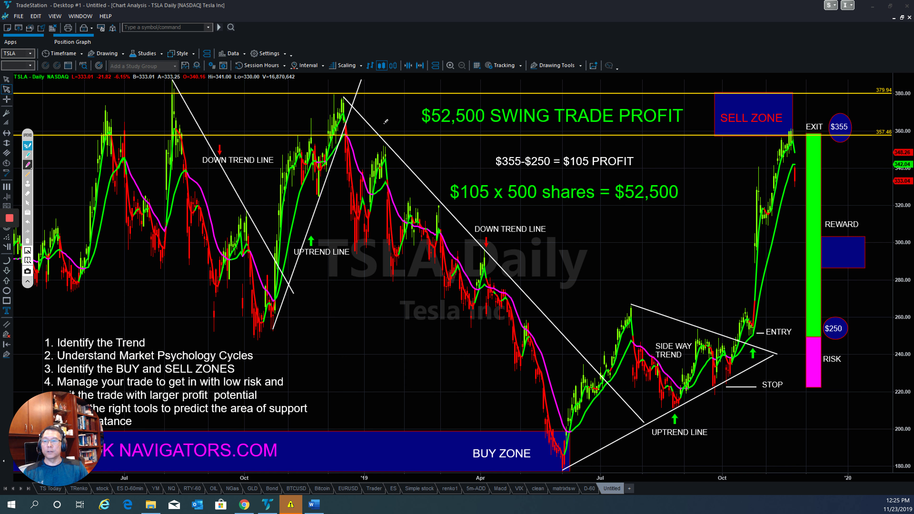
mouse_move(344, 102)
left_mouse_down()
mouse_move(364, 240)
mouse_move(383, 159)
mouse_move(404, 272)
mouse_move(446, 223)
mouse_move(467, 302)
mouse_move(501, 273)
mouse_move(532, 366)
mouse_move(532, 332)
mouse_move(560, 448)
mouse_move(576, 435)
mouse_move(619, 318)
mouse_move(671, 402)
mouse_move(735, 312)
mouse_move(750, 325)
mouse_move(765, 179)
mouse_move(767, 203)
mouse_move(793, 141)
left_mouse_up()
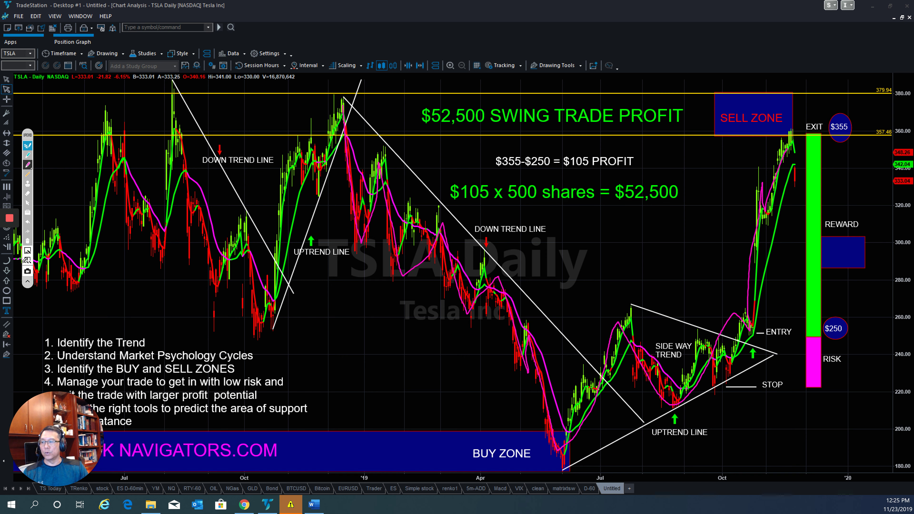
left_click(27, 241)
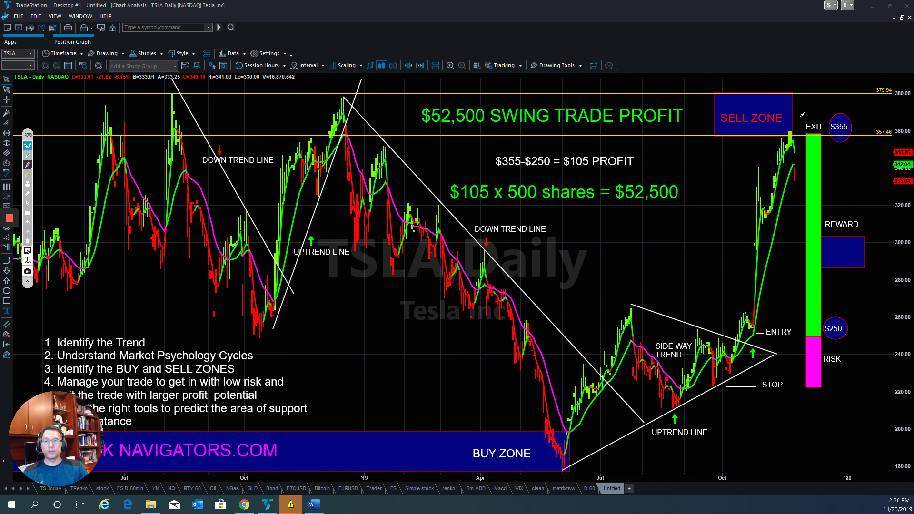
- Circle the latest TSLA peak at the sell zone and draw a horizontal arrow to the rally just below 300
left_click(28, 146)
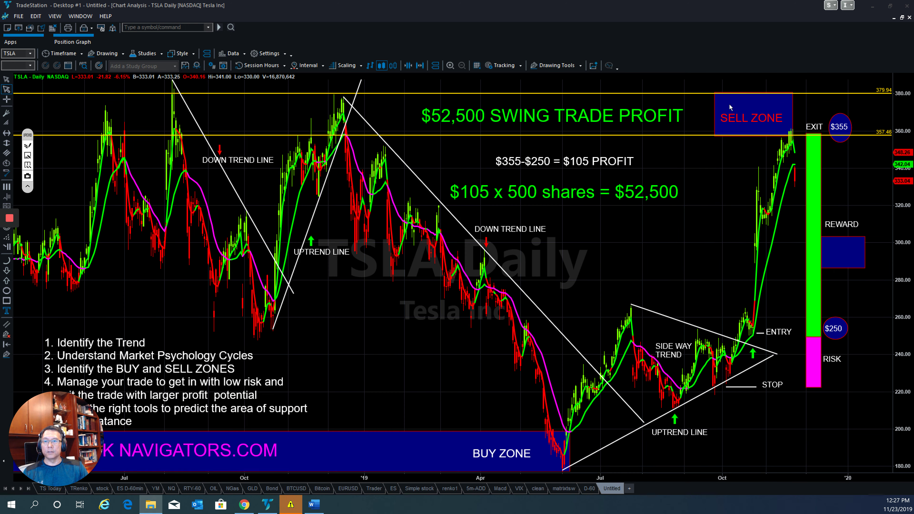
left_click(741, 42)
key("ctrl+alt+p")
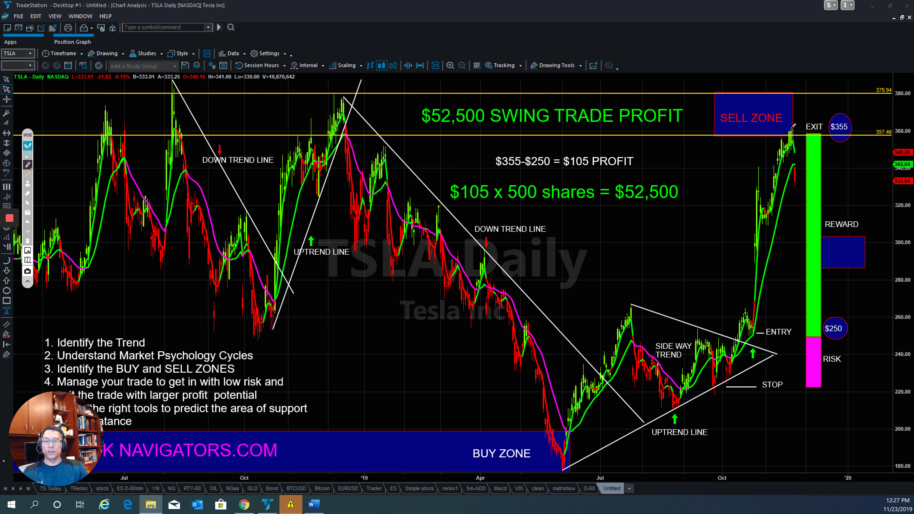
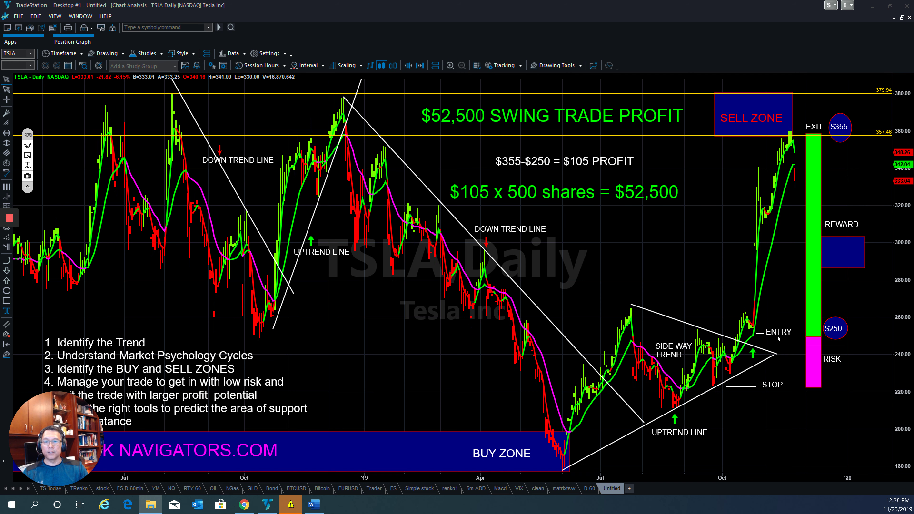
key("ctrl+shift+p")
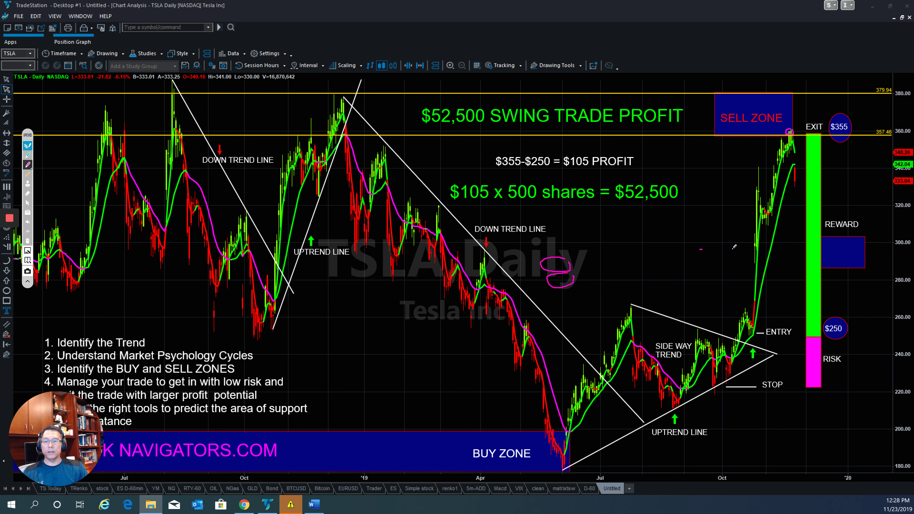
mouse_move(734, 248)
left_mouse_down()
mouse_move(763, 244)
mouse_move(760, 251)
left_mouse_up()
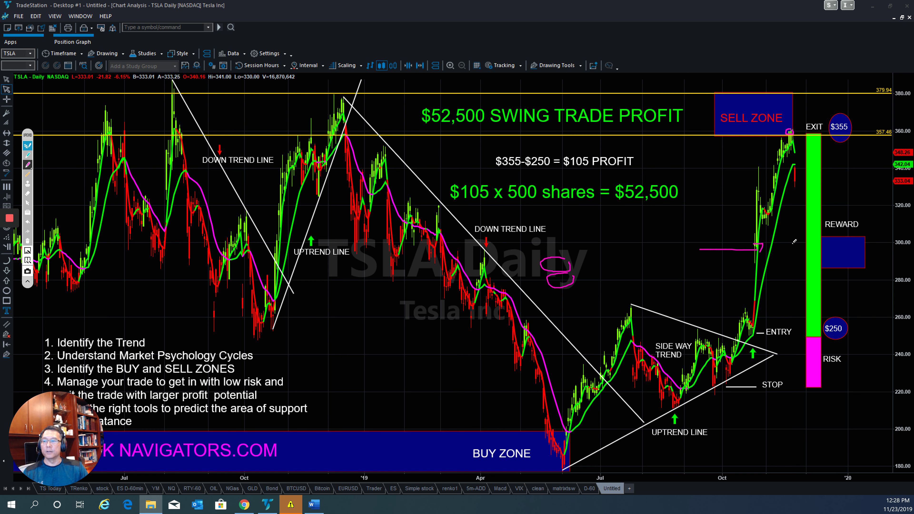
- Switch to the TTD daily chart and trace its 2019 uptrend, the rising trend line, the decline and the swings above the buy zone
left_click(26, 147)
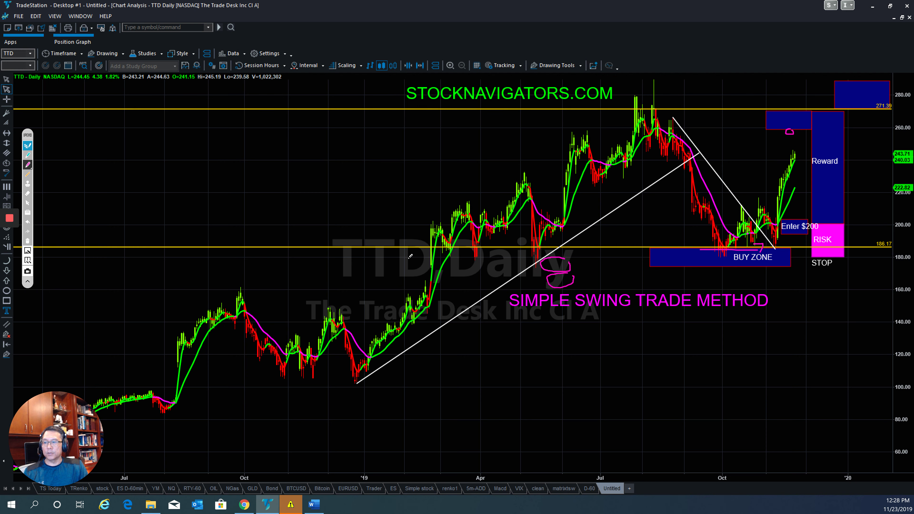
mouse_move(363, 381)
left_mouse_down()
mouse_move(426, 301)
mouse_move(513, 156)
mouse_move(538, 234)
mouse_move(569, 153)
mouse_move(594, 159)
mouse_move(661, 91)
left_mouse_up()
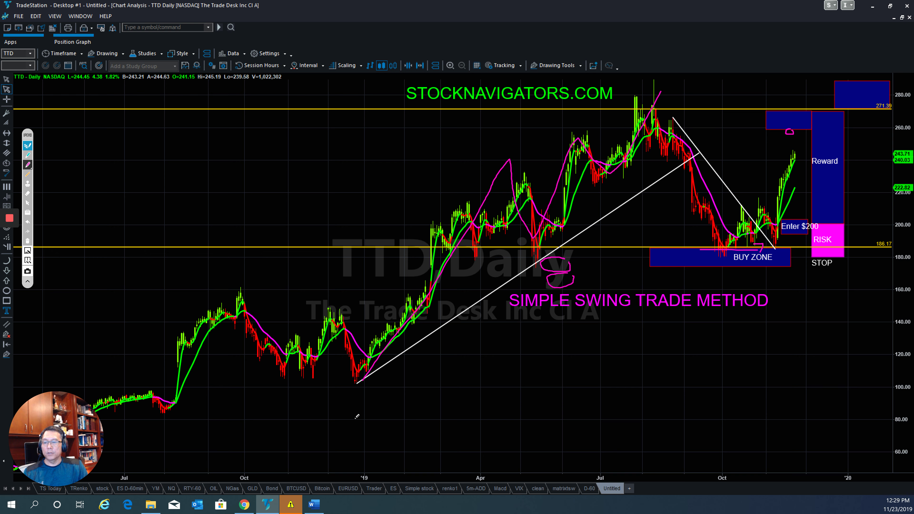
mouse_move(381, 367)
left_mouse_down()
mouse_move(531, 263)
mouse_move(689, 131)
left_mouse_up()
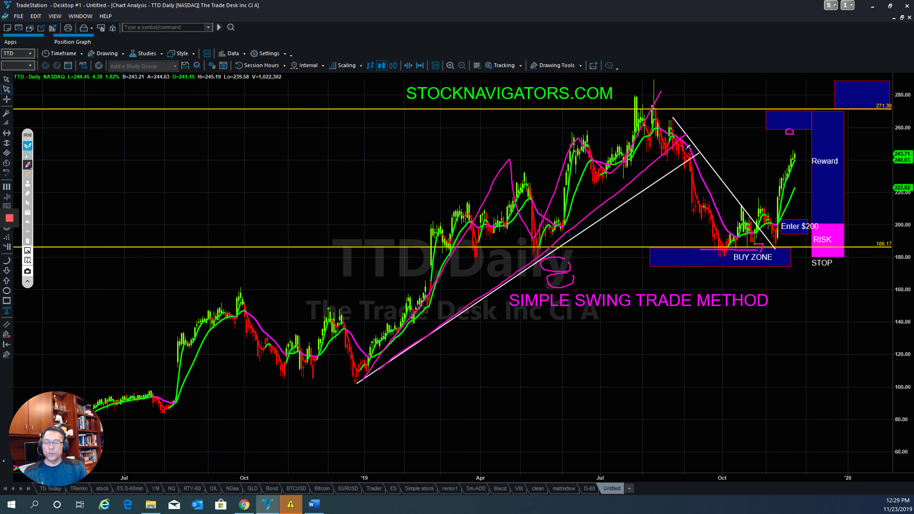
left_click_drag(689, 147, 732, 249)
mouse_move(728, 258)
left_mouse_down()
mouse_move(760, 197)
mouse_move(780, 248)
left_mouse_up()
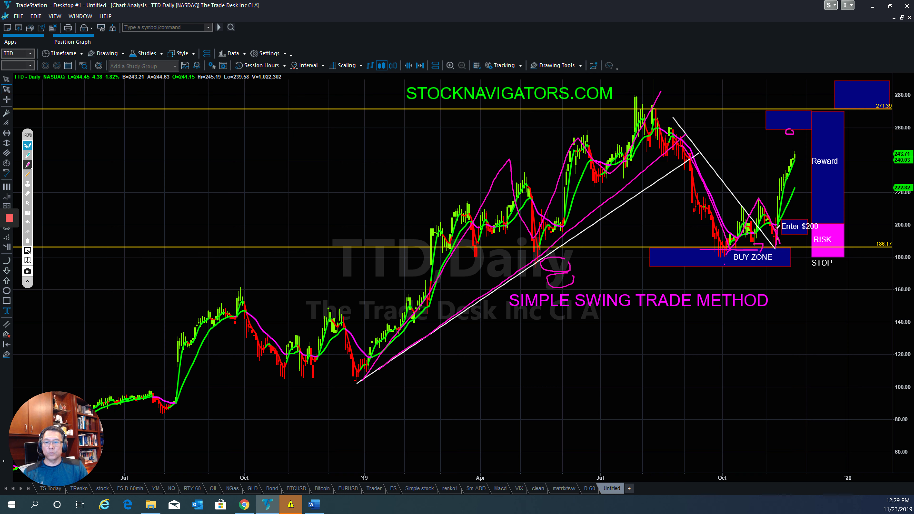
- Bracket the RISK block on the TTD chart, draw a vertical stroke beside the entry level, and hide the annotations
mouse_move(844, 224)
left_mouse_down()
mouse_move(859, 243)
mouse_move(839, 258)
left_mouse_up()
left_click_drag(804, 262, 797, 188)
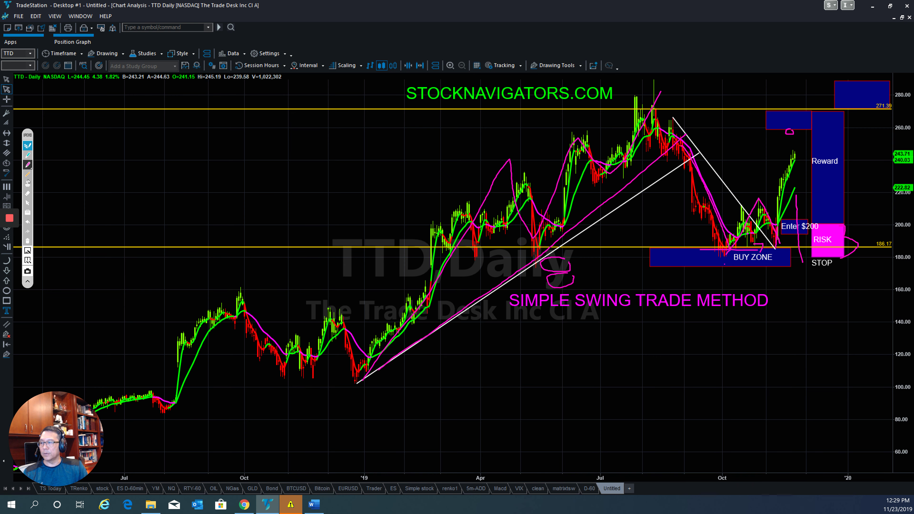
left_click(28, 146)
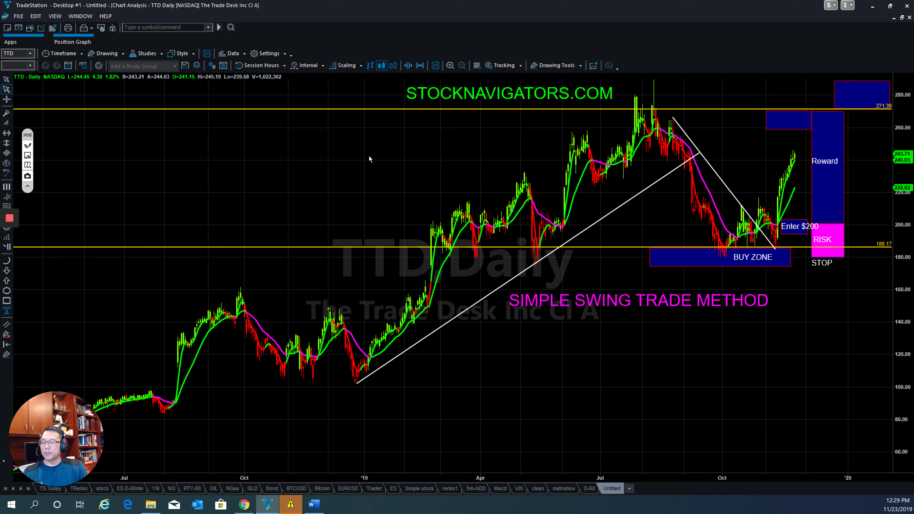
- Load the ROKU daily chart
type("r")
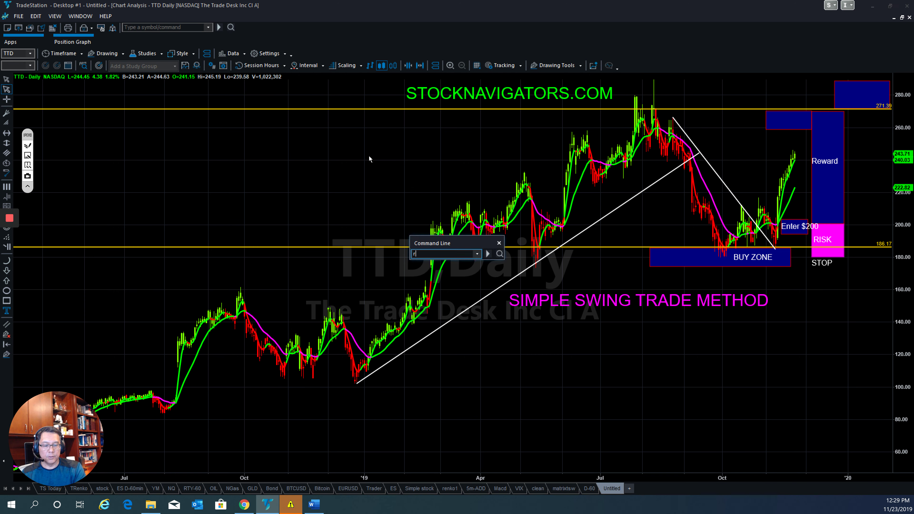
type("oku")
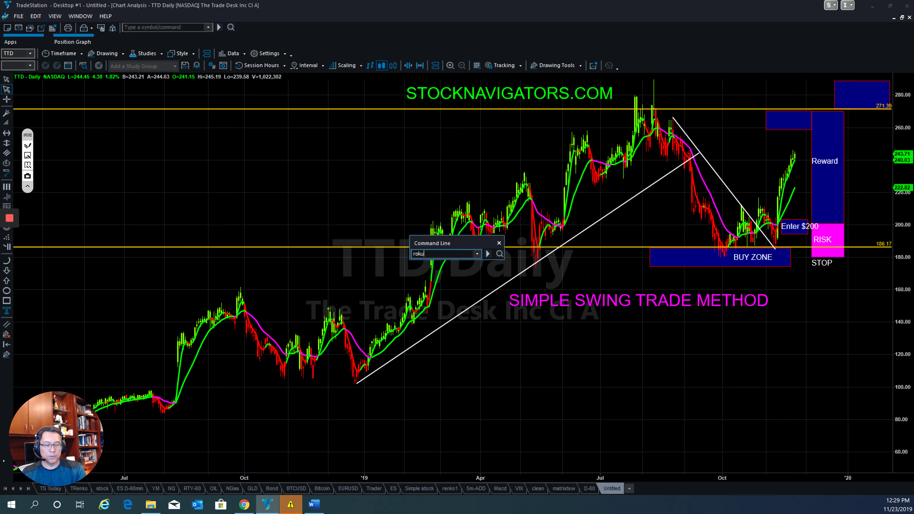
key("Return")
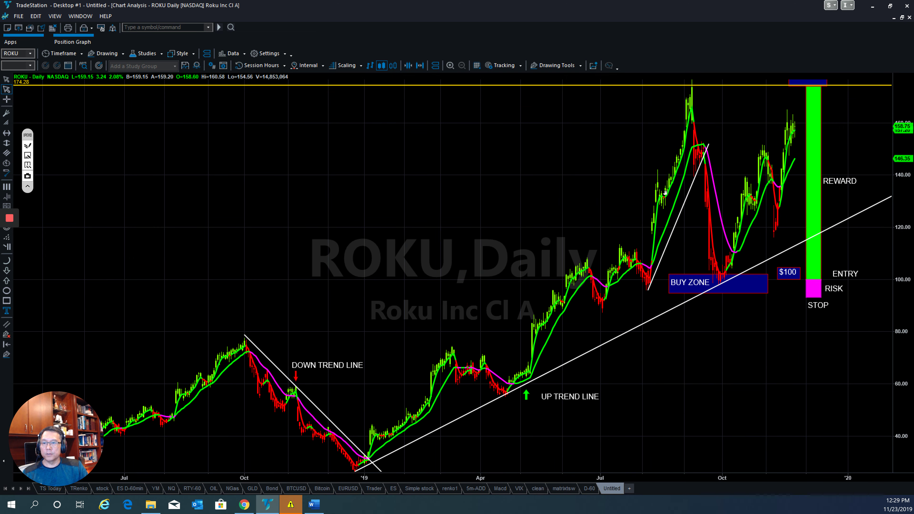
- Trace ROKU's rally from its low at the start of 2019 and circle the UP TREND LINE label
left_click_drag(658, 194, 151, 222)
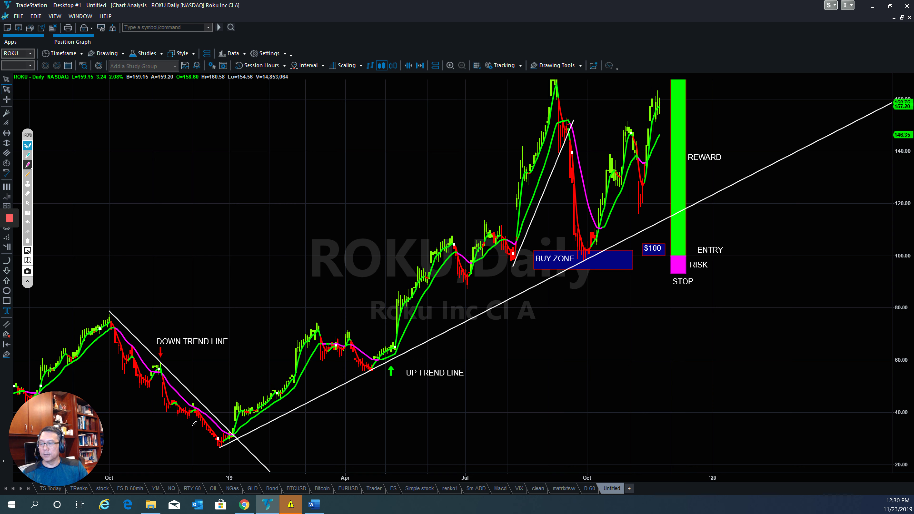
mouse_move(234, 438)
left_mouse_down()
mouse_move(223, 447)
mouse_move(311, 325)
left_mouse_up()
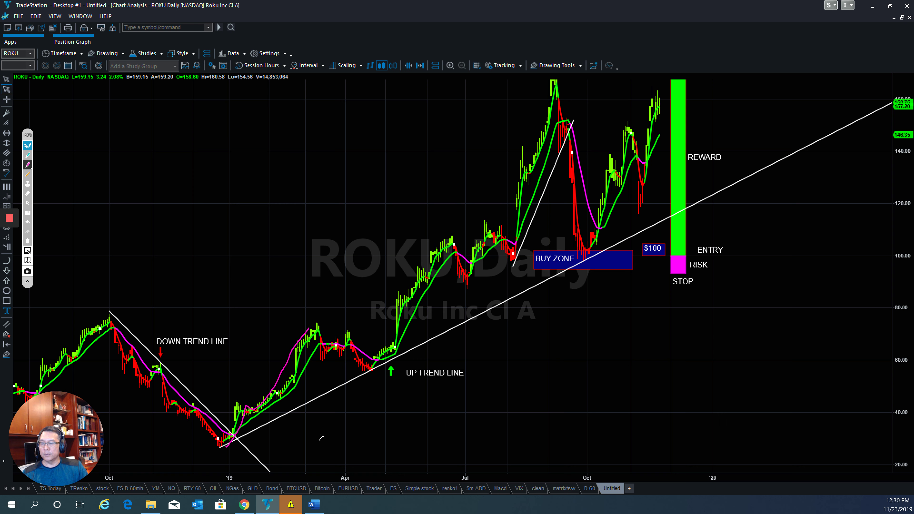
mouse_move(437, 360)
left_mouse_down()
mouse_move(401, 371)
mouse_move(463, 394)
mouse_move(481, 374)
left_mouse_up()
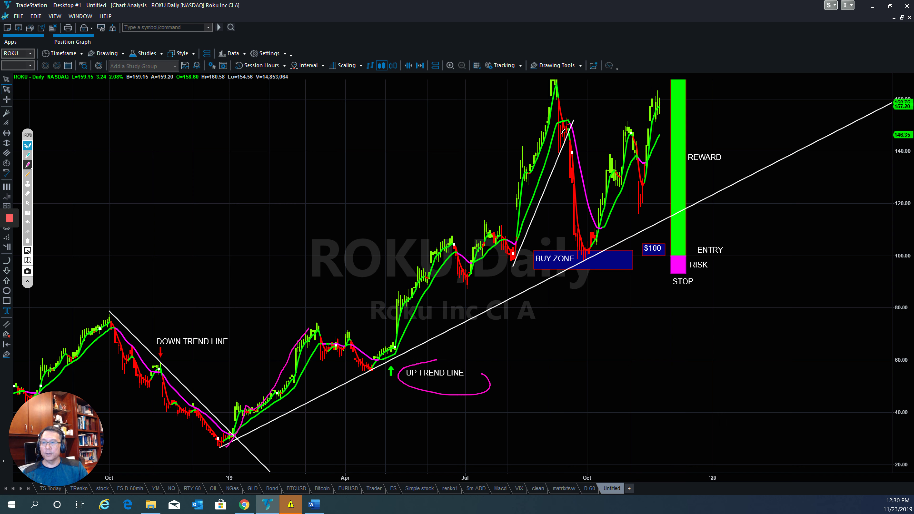
- Trace ROKU's steep uptrend line, mark the buy zone low with an arrow, trace the rebound from it, and hide the annotations
left_click_drag(516, 269, 579, 108)
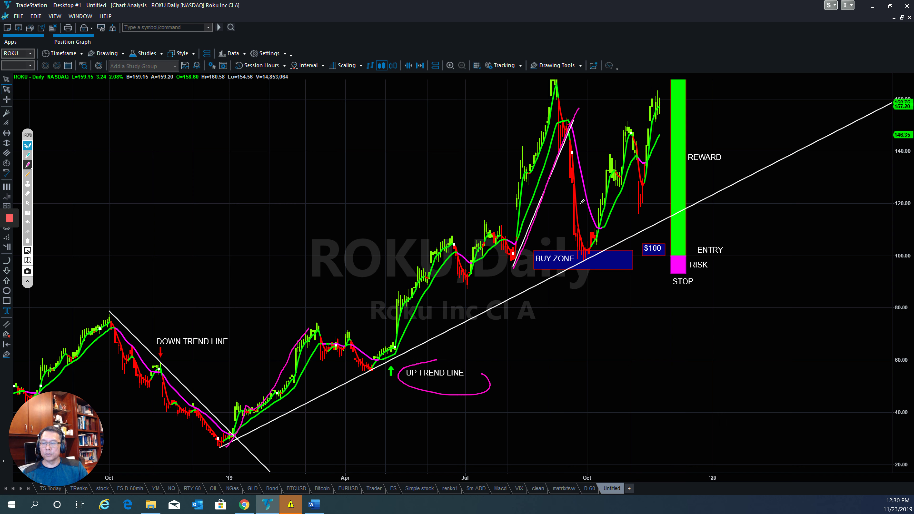
mouse_move(584, 274)
left_mouse_down()
mouse_move(589, 314)
mouse_move(583, 272)
mouse_move(592, 273)
left_mouse_up()
mouse_move(584, 254)
left_mouse_down()
mouse_move(609, 191)
mouse_move(618, 133)
mouse_move(642, 197)
mouse_move(658, 112)
left_mouse_up()
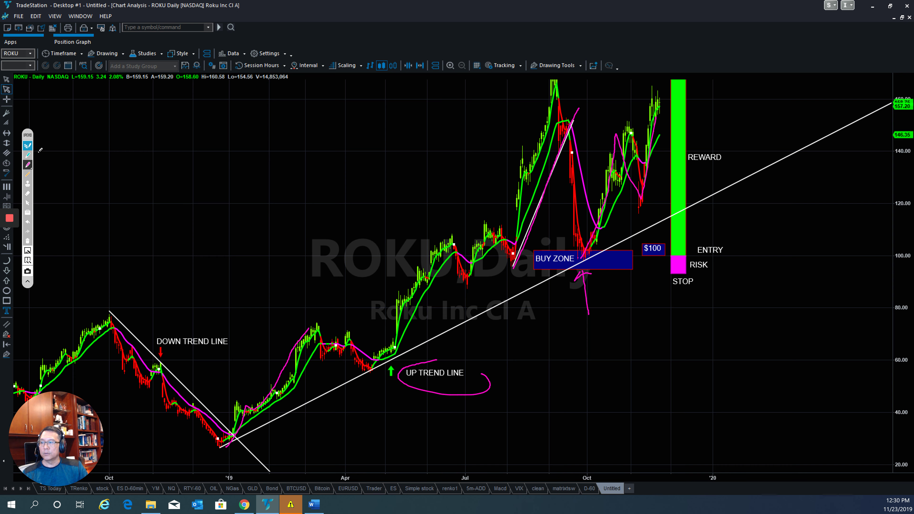
left_click(28, 145)
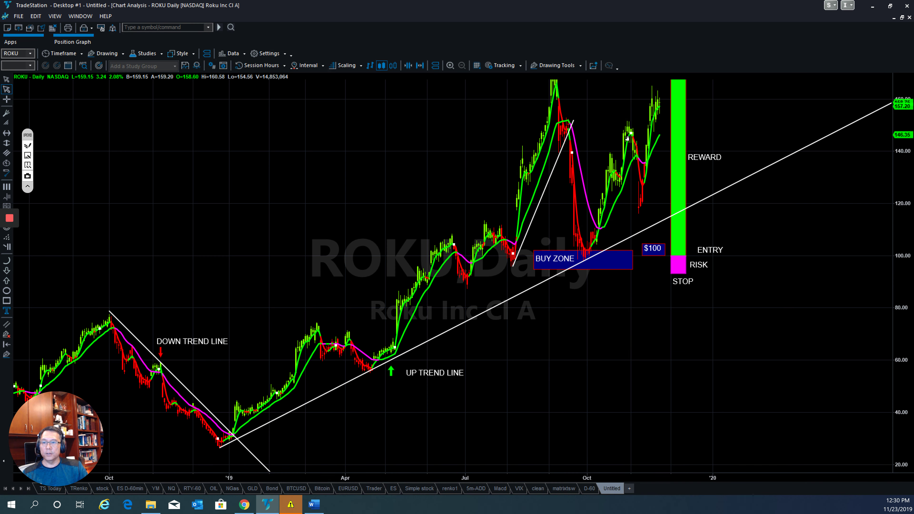
- Load the COLL daily chart
left_click_drag(628, 139, 681, 285)
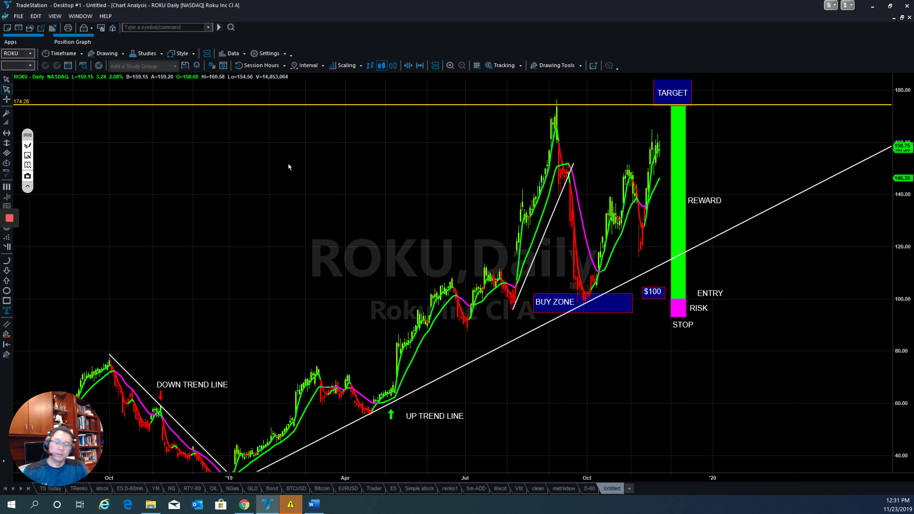
type("co")
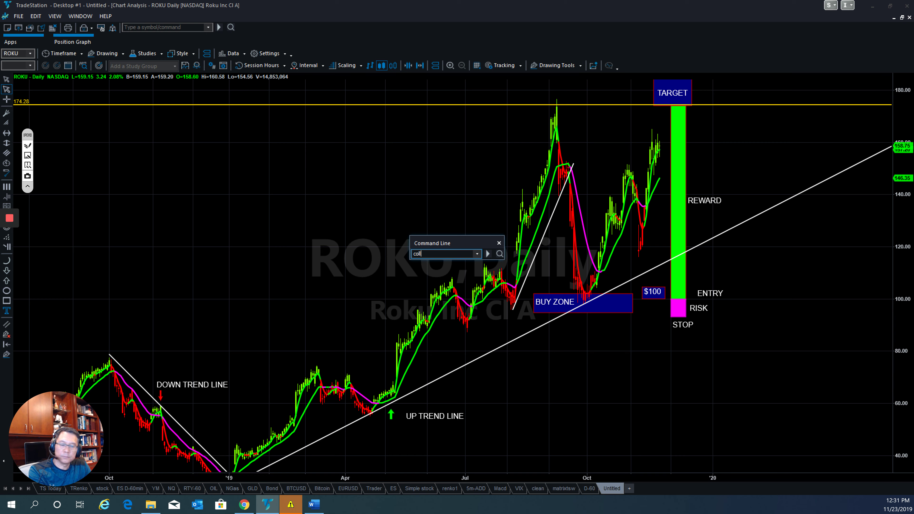
type("ll")
key("Return")
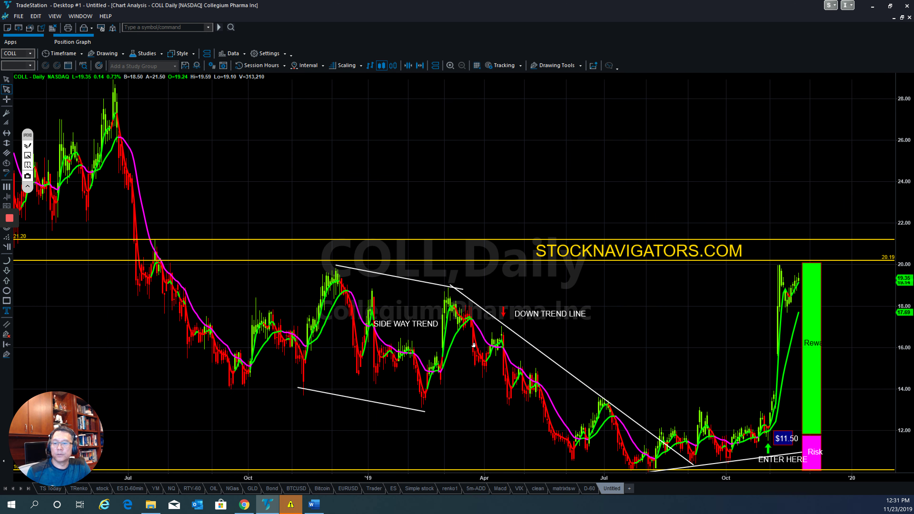
left_click_drag(503, 374, 518, 304)
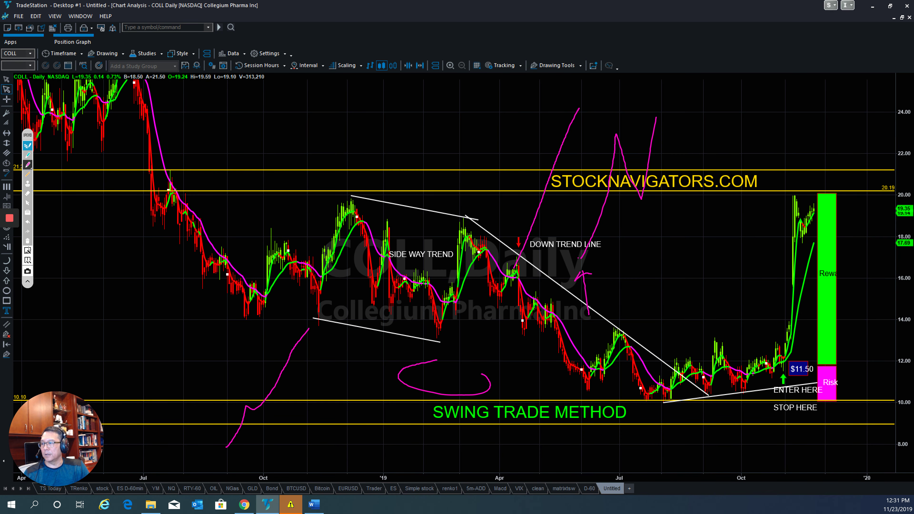
- Trace COLL's decline from July and the swings into the side way trend, and erase all pen annotations
mouse_move(135, 82)
left_mouse_down()
mouse_move(263, 312)
mouse_move(254, 317)
mouse_move(283, 242)
mouse_move(319, 306)
mouse_move(360, 213)
left_mouse_up()
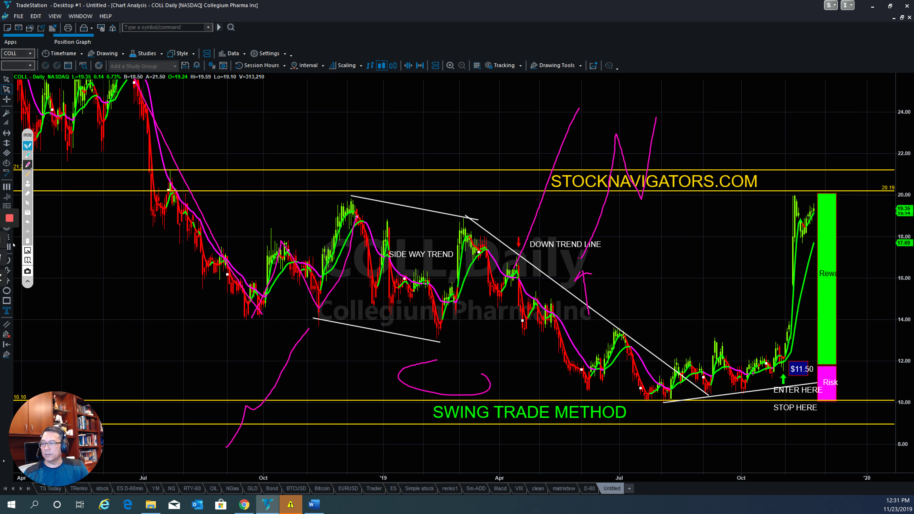
left_click(29, 241)
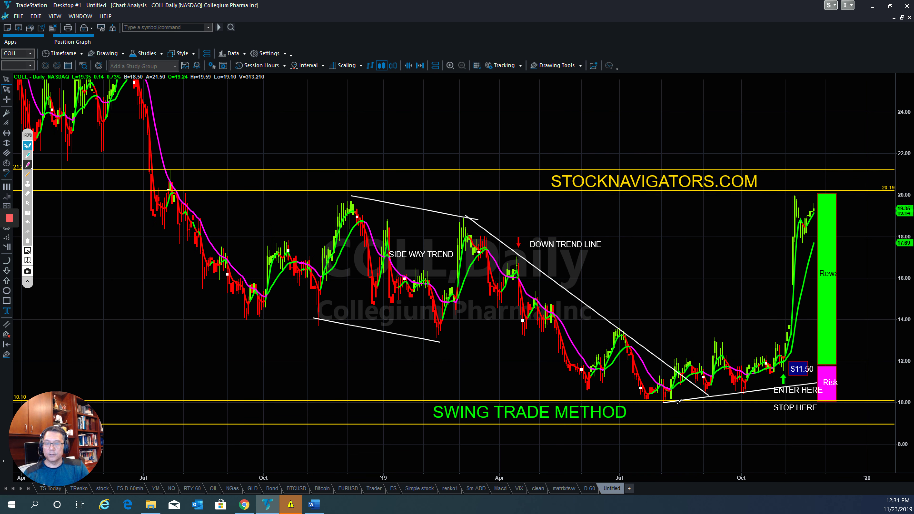
- Trace COLL's down trend line, the upturn crossing it and the rally from the $11.50 entry, and hide the annotations
left_click_drag(465, 216, 734, 408)
mouse_move(668, 407)
left_mouse_down()
mouse_move(719, 349)
mouse_move(743, 394)
left_mouse_up()
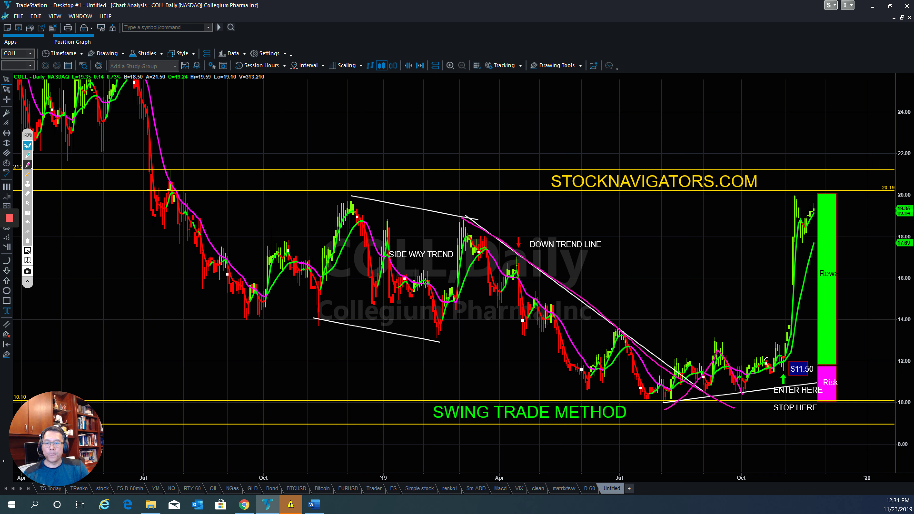
left_click_drag(778, 356, 795, 196)
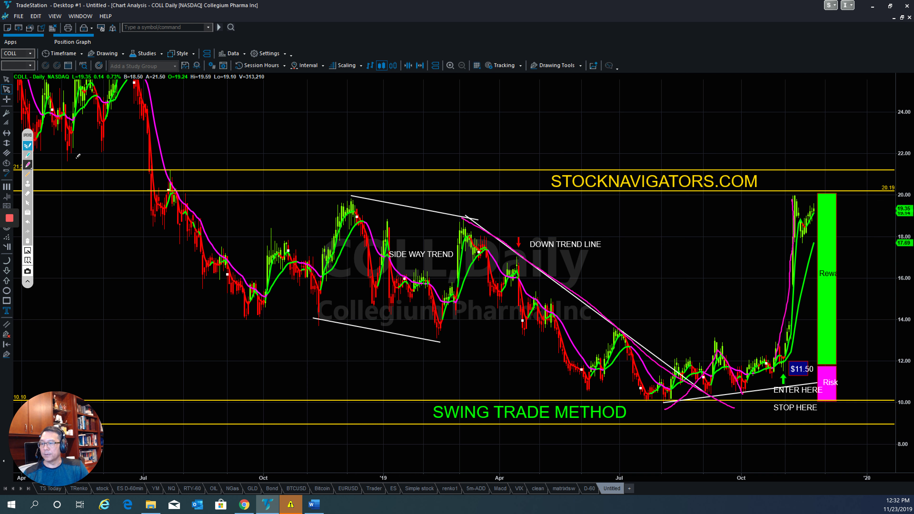
left_click(28, 147)
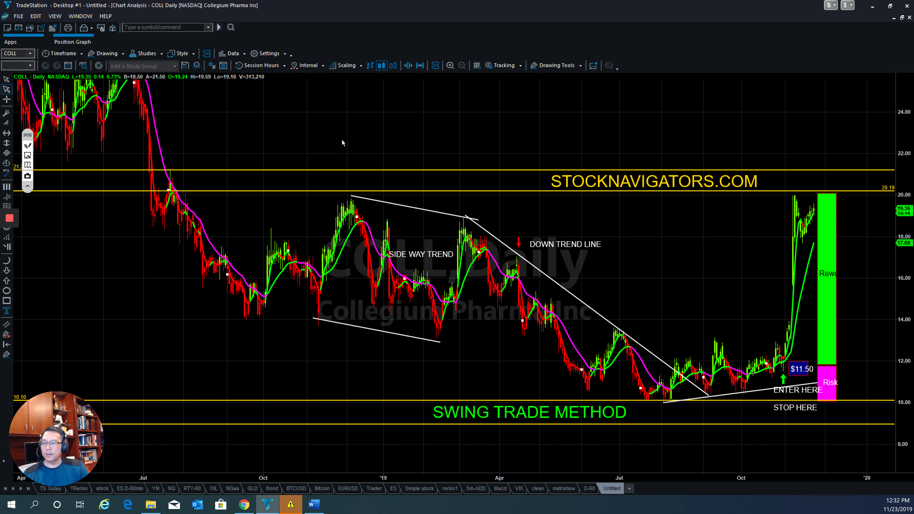
- Load the ZM daily chart and erase the leftover pen annotations
type("zm")
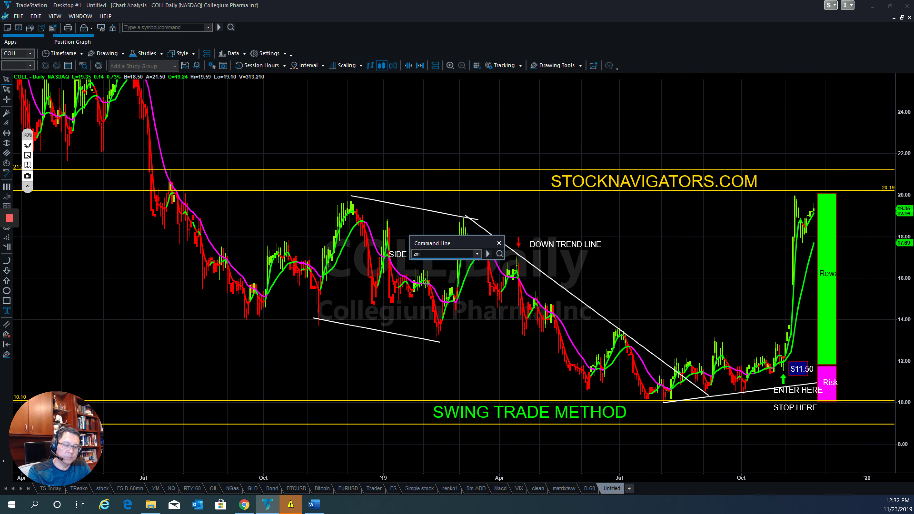
key("Return")
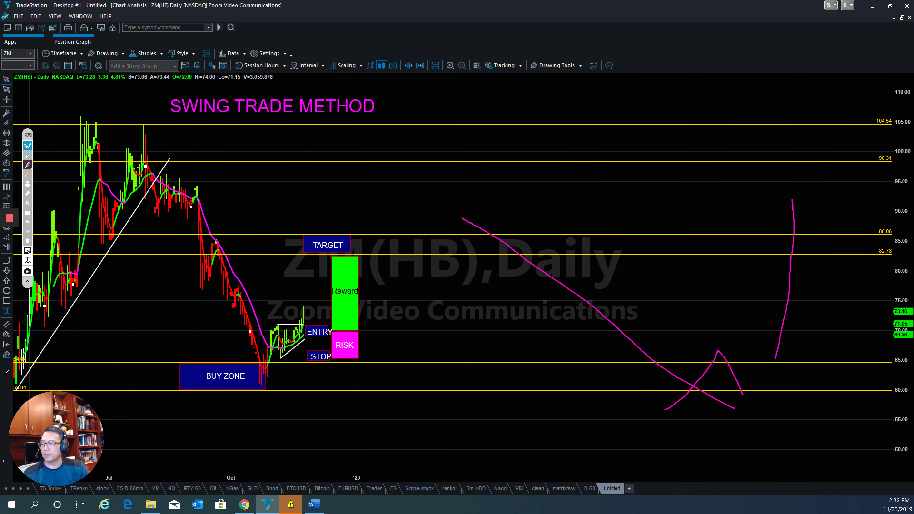
left_click(28, 241)
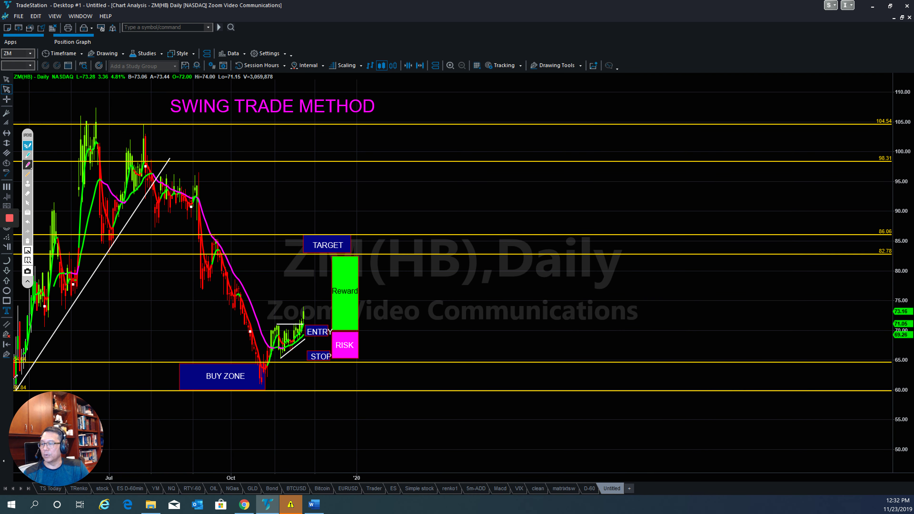
- Trace ZM's price swings, circle the BUY ZONE, and draw a downtrend line along the decline into it
mouse_move(16, 377)
left_mouse_down()
mouse_move(39, 328)
mouse_move(88, 122)
mouse_move(118, 251)
mouse_move(144, 194)
mouse_move(147, 150)
mouse_move(166, 223)
mouse_move(194, 193)
mouse_move(215, 286)
mouse_move(222, 262)
mouse_move(244, 294)
mouse_move(265, 370)
mouse_move(201, 347)
mouse_move(136, 352)
mouse_move(242, 404)
mouse_move(251, 369)
mouse_move(198, 356)
left_mouse_up()
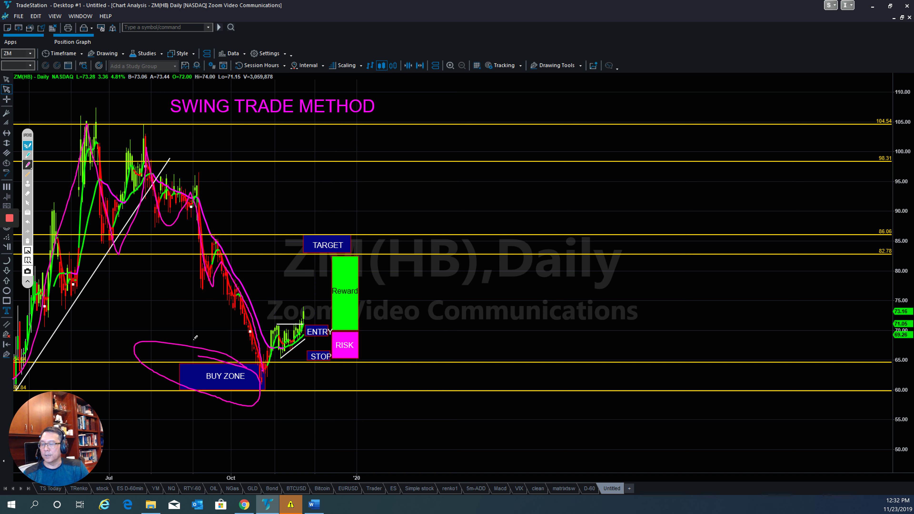
mouse_move(191, 177)
left_mouse_down()
mouse_move(233, 246)
mouse_move(290, 392)
left_mouse_up()
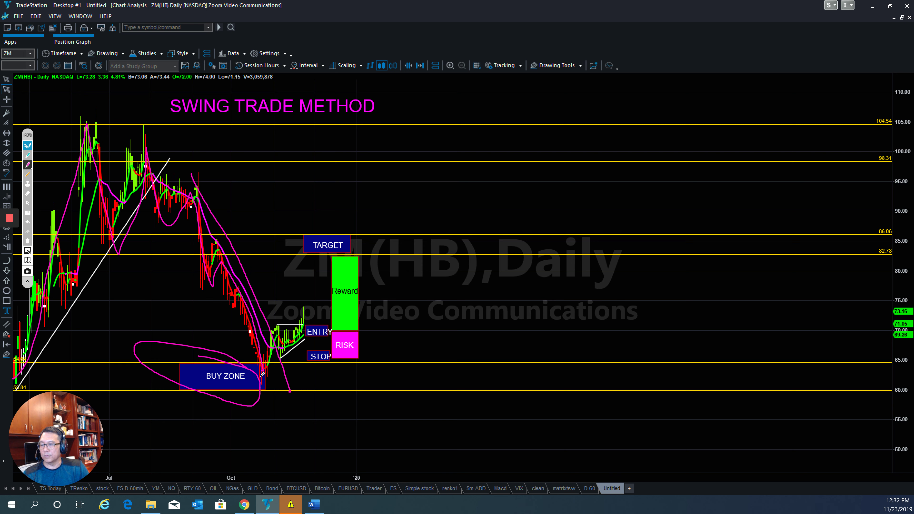
- Trace ZM's rebound from the buy zone, circle the RISK block, and hide the annotations
mouse_move(262, 375)
left_mouse_down()
mouse_move(271, 328)
mouse_move(286, 355)
mouse_move(304, 327)
mouse_move(329, 336)
mouse_move(288, 327)
left_mouse_up()
mouse_move(346, 331)
left_mouse_down()
mouse_move(335, 359)
mouse_move(355, 337)
left_mouse_up()
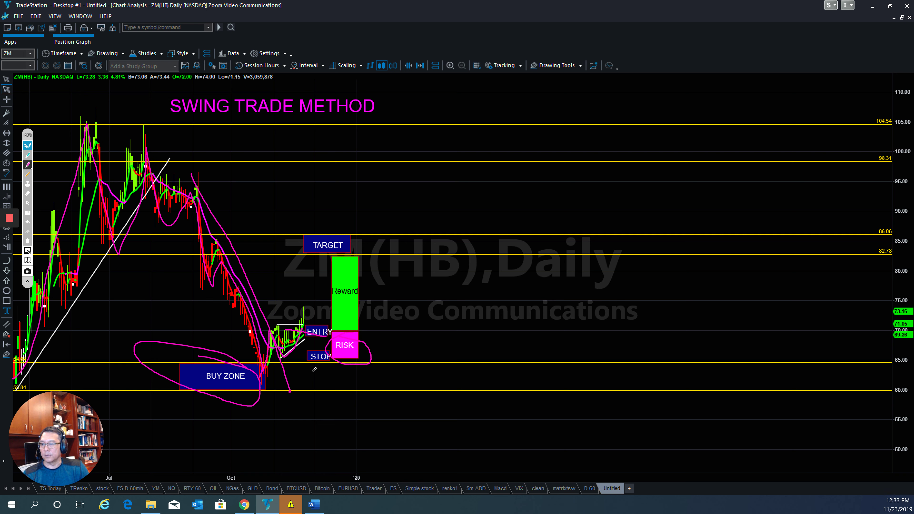
left_click(26, 146)
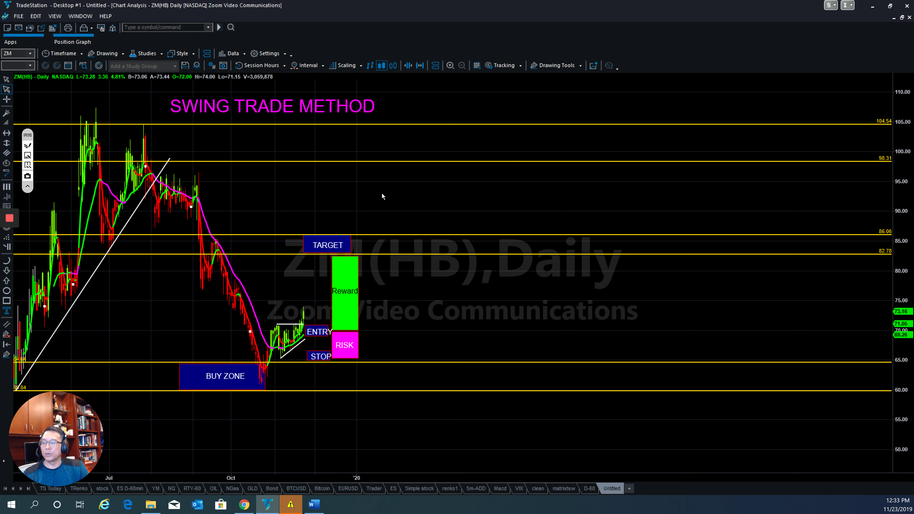
- Load the TSLA daily chart
type("t")
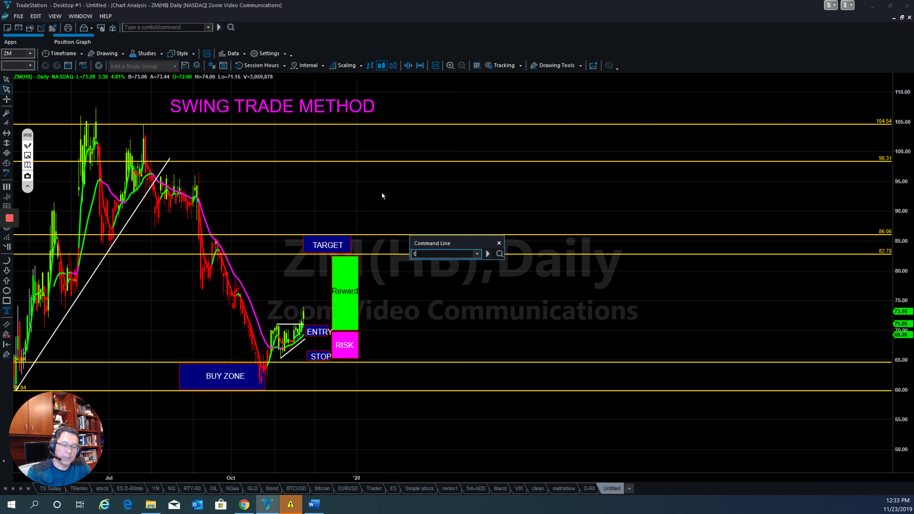
type("sla")
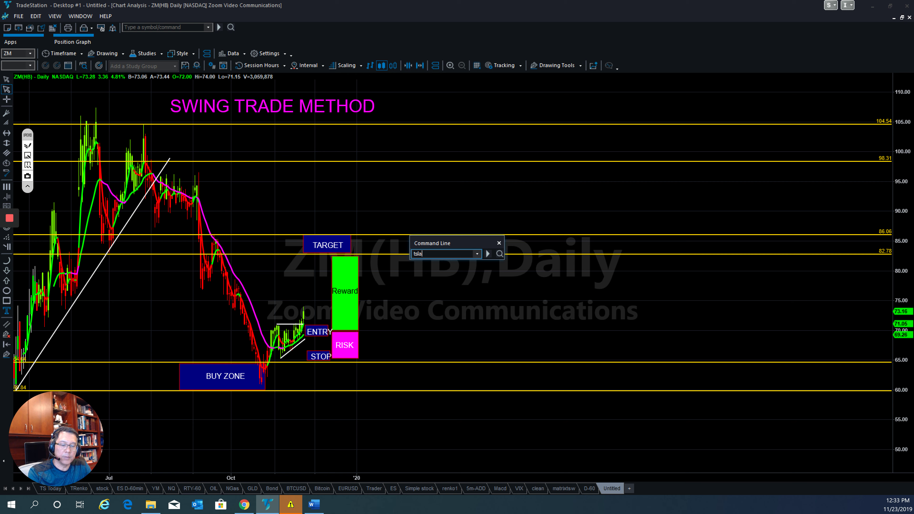
key("Return")
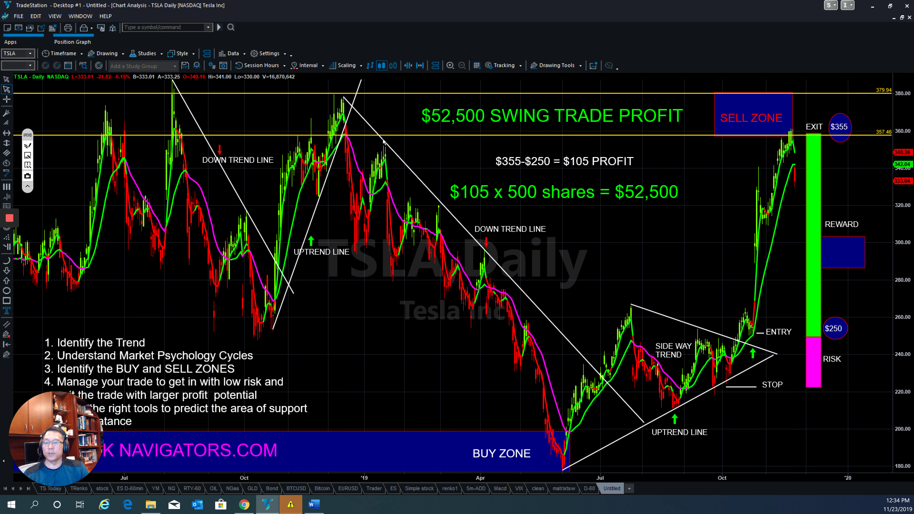
mouse_move(546, 448)
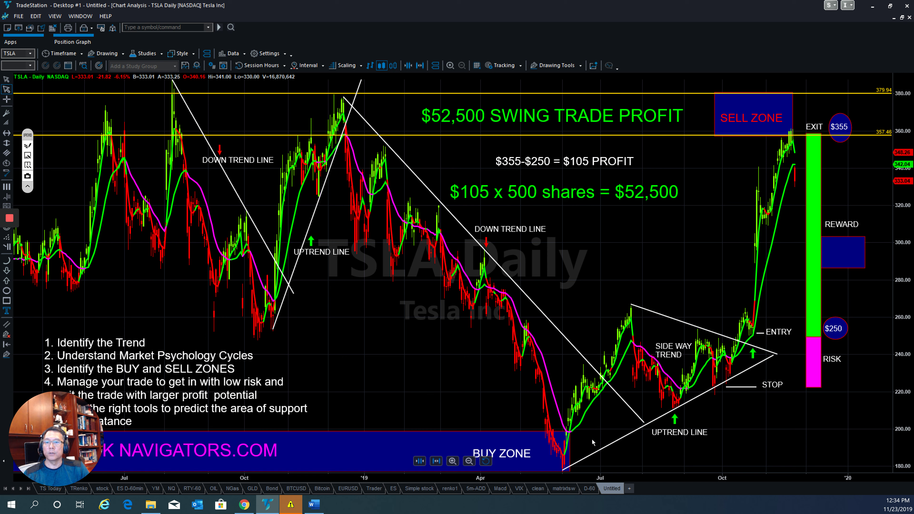